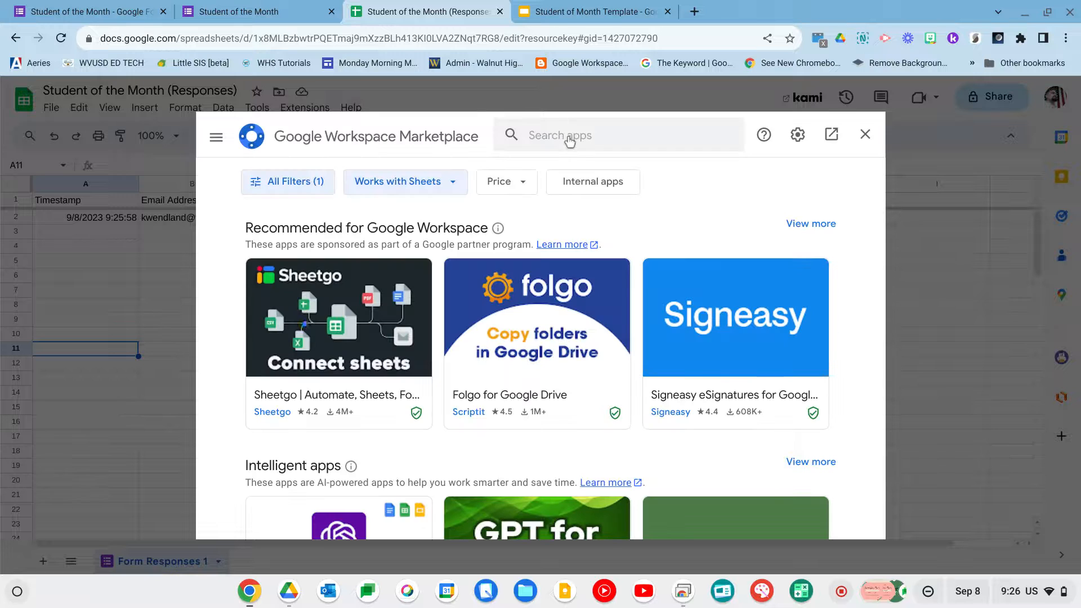
- Search the Workspace Marketplace for Autocrat, view its listing, and close the Marketplace
click(568, 136)
text(auto)
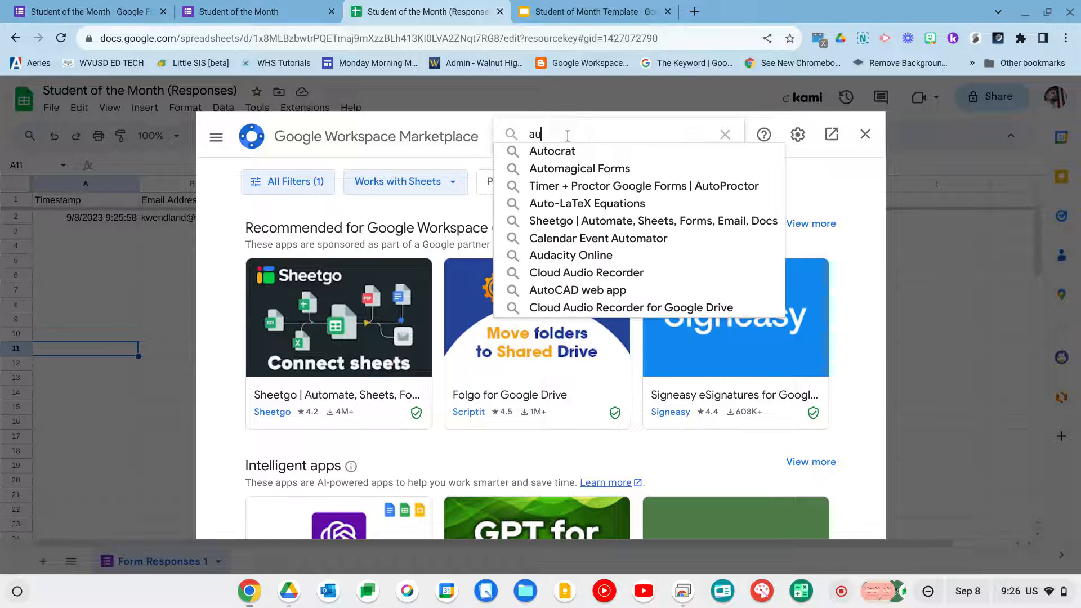
click(565, 152)
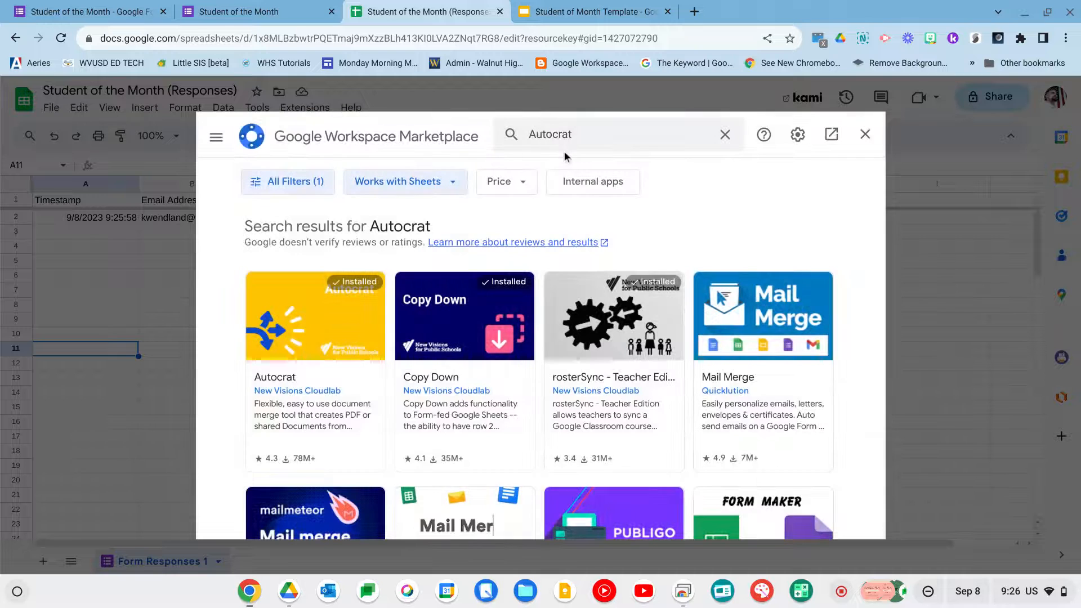
click(330, 320)
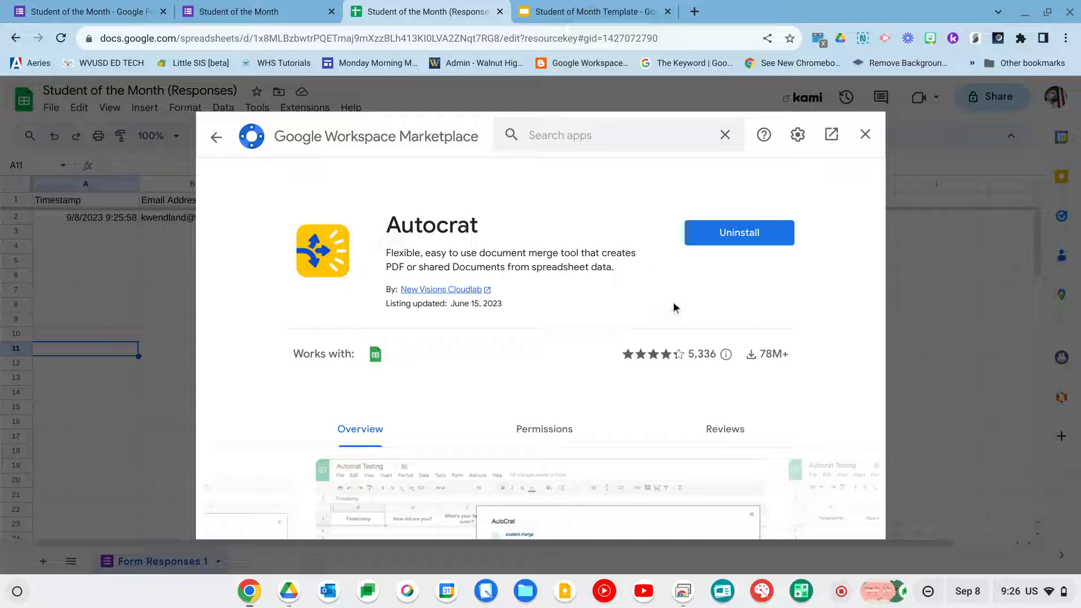
click(866, 134)
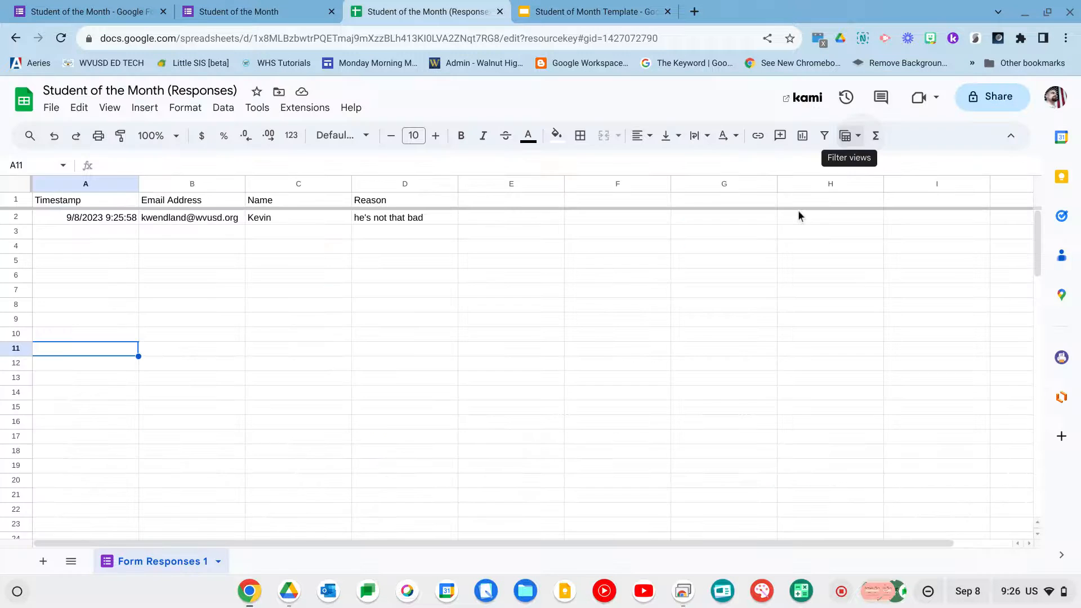
- Launch the Autocrat add-on and create a new merge job named "student of the month"
click(304, 107)
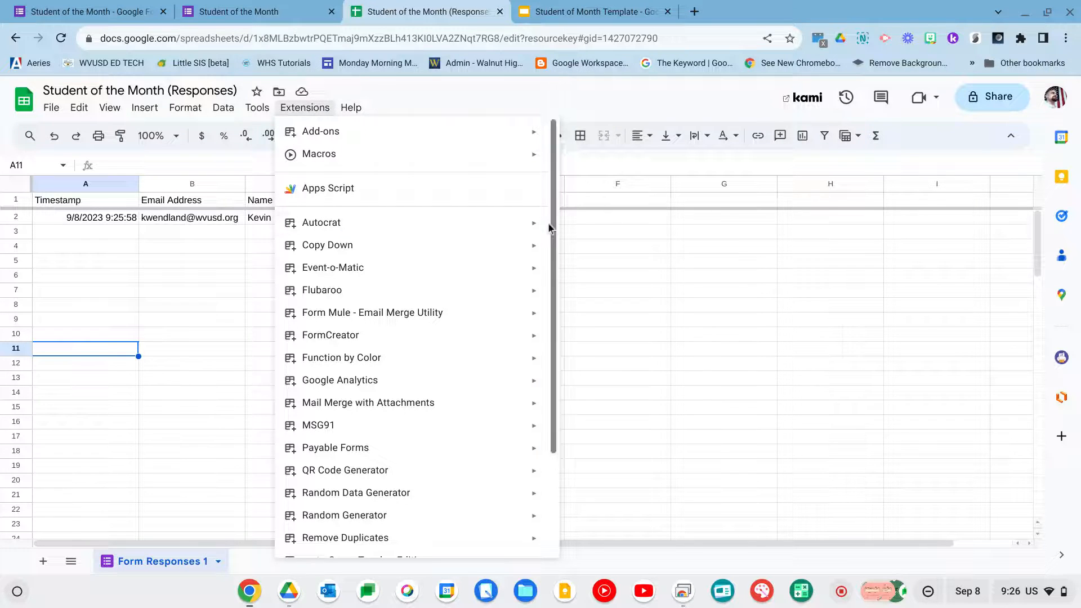
click(565, 228)
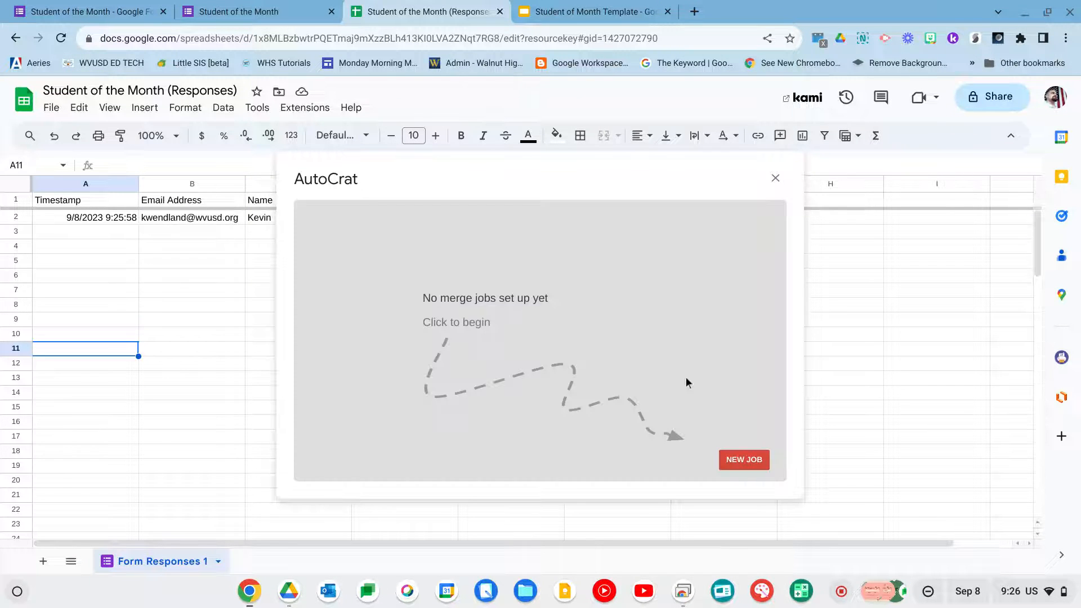
click(741, 458)
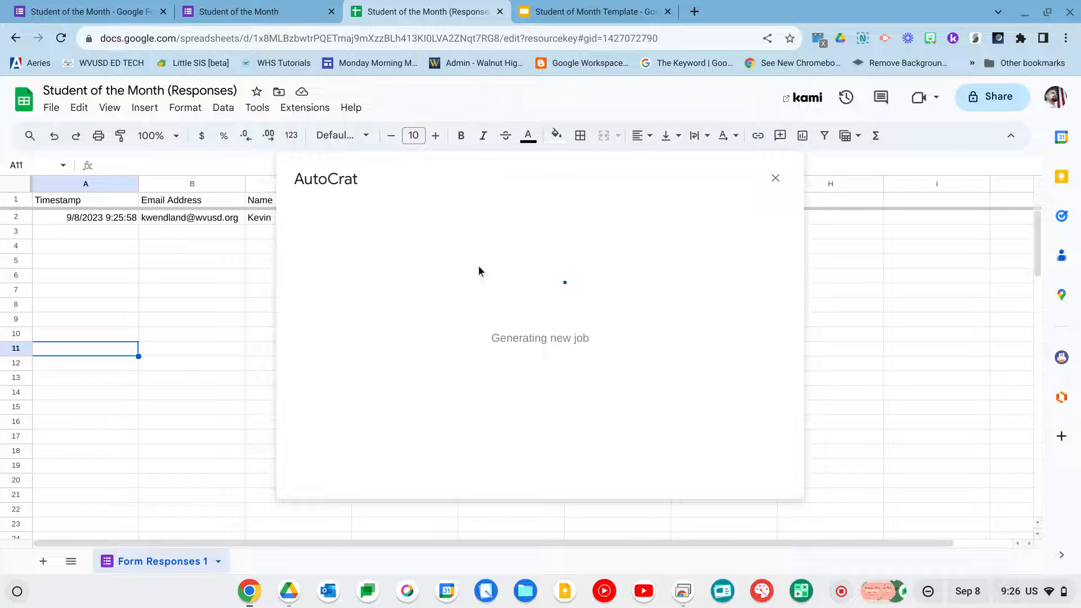
click(450, 269)
text(s)
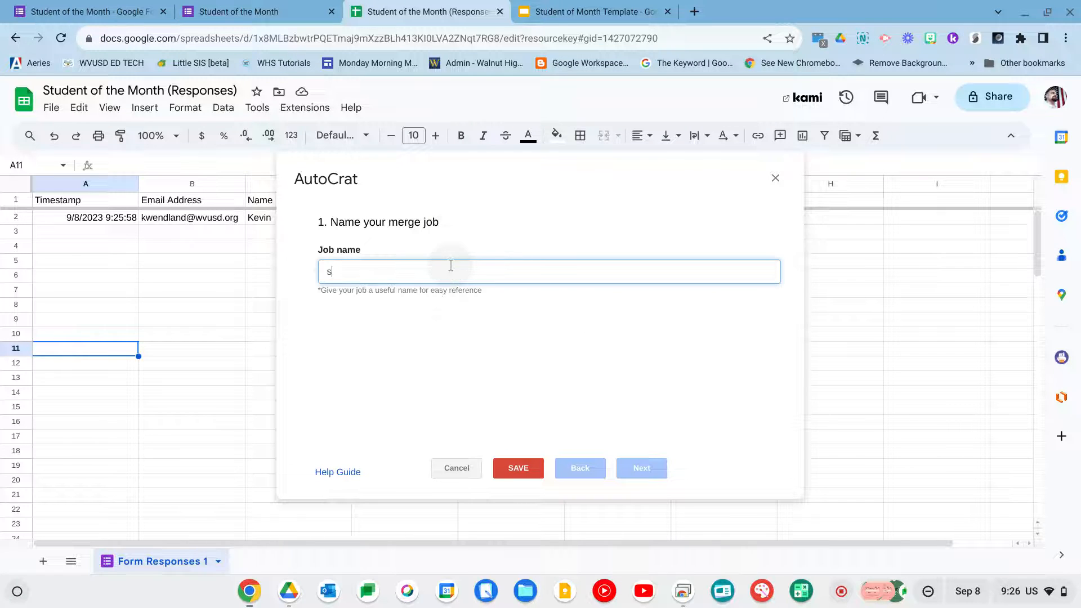
text(tudent of the month)
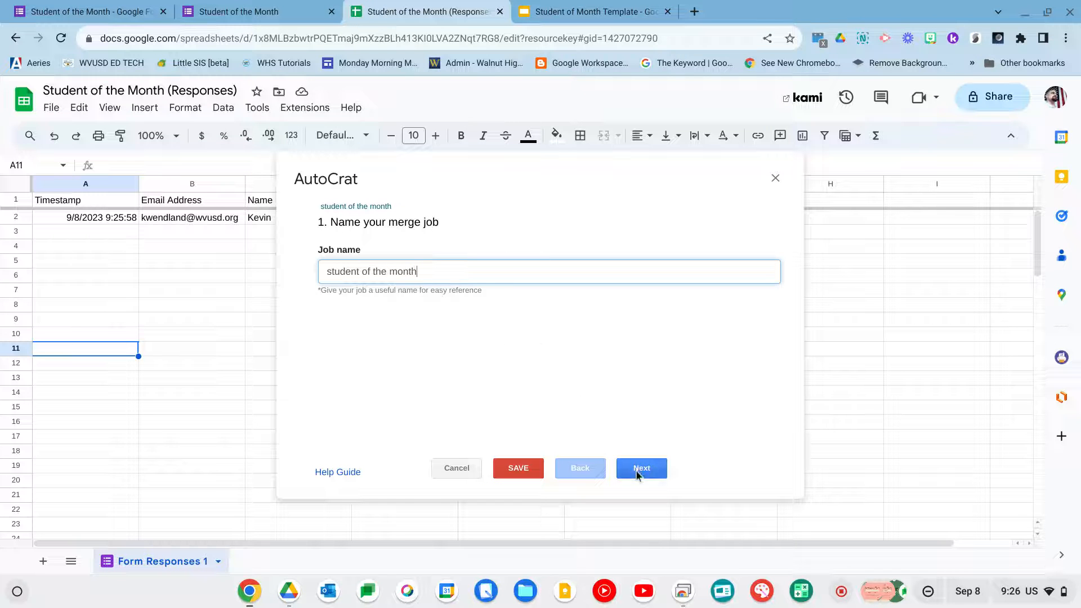
click(638, 470)
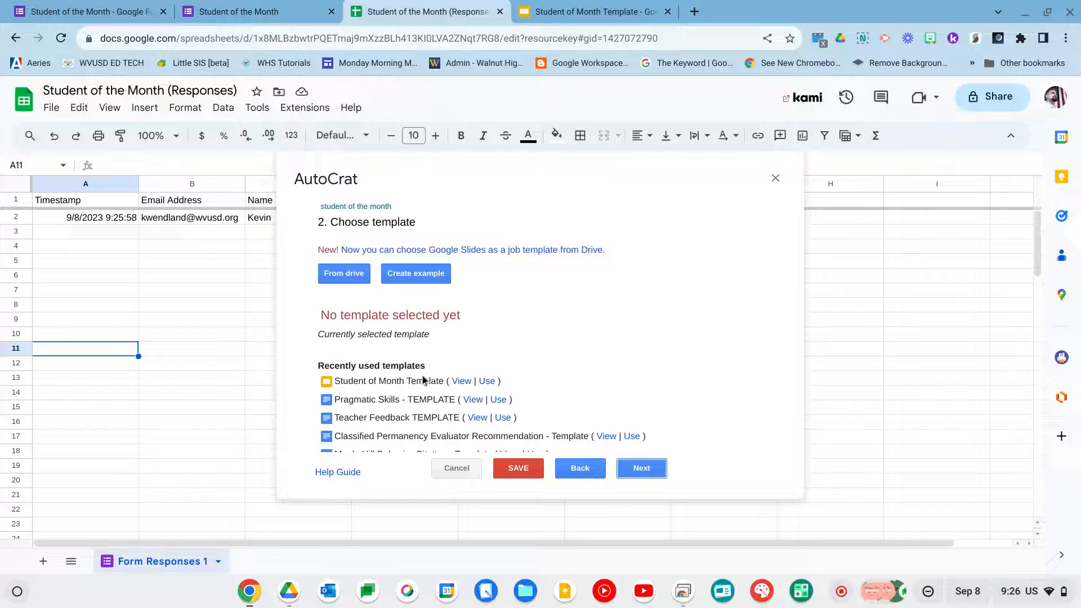
- Choose the Student of Month Template slides file from Drive as the merge job's template
click(357, 275)
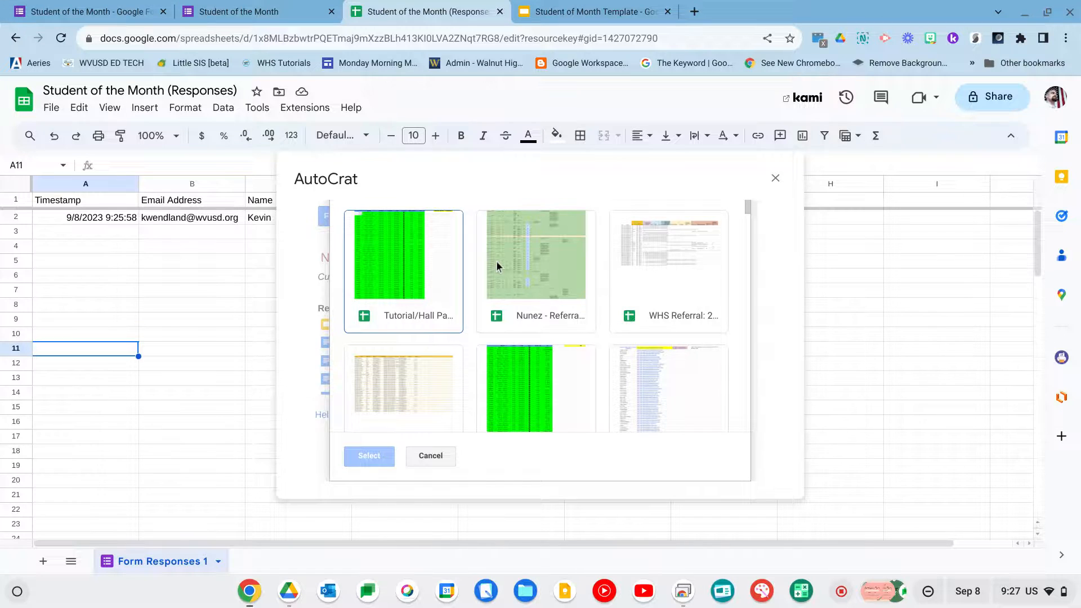
scroll(497, 262, down, 2)
scroll(497, 262, down, 5)
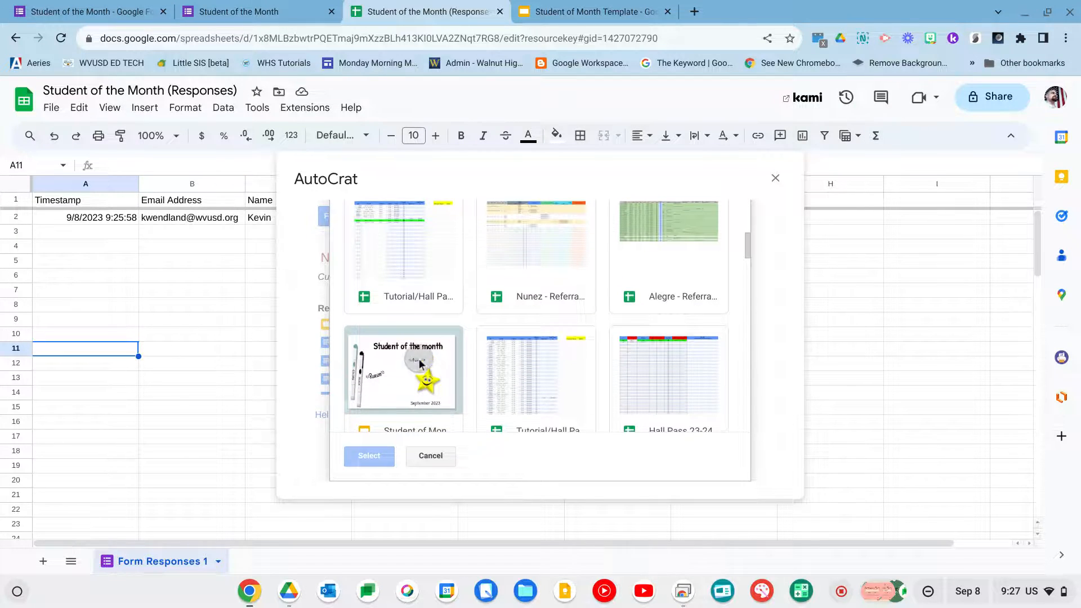
click(426, 359)
click(369, 455)
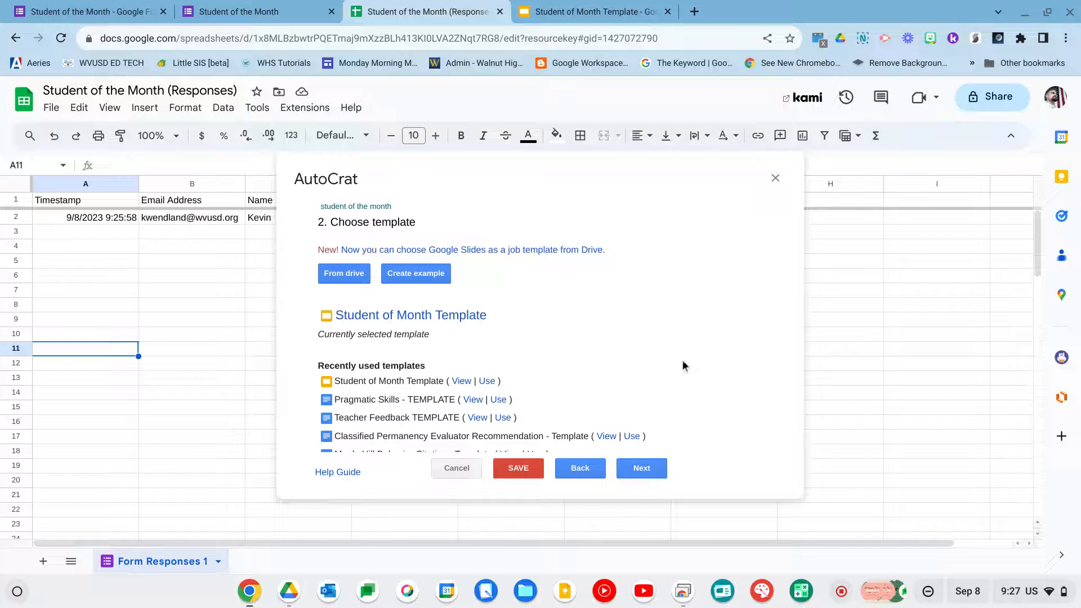
click(657, 468)
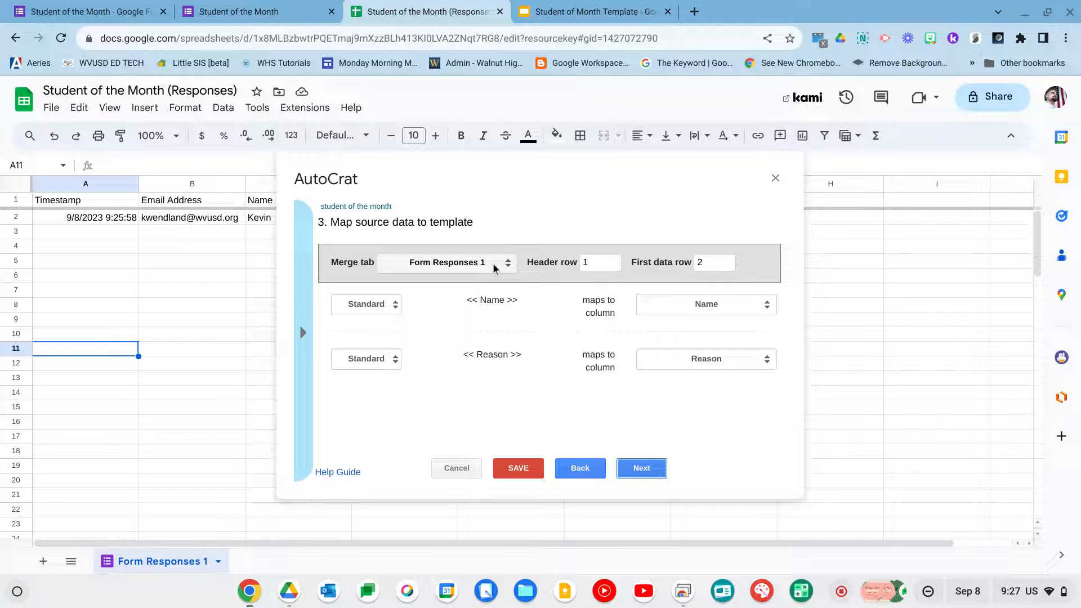
- Map the template's <<Name>> tag to the Name column and accept the source data mapping
click(703, 304)
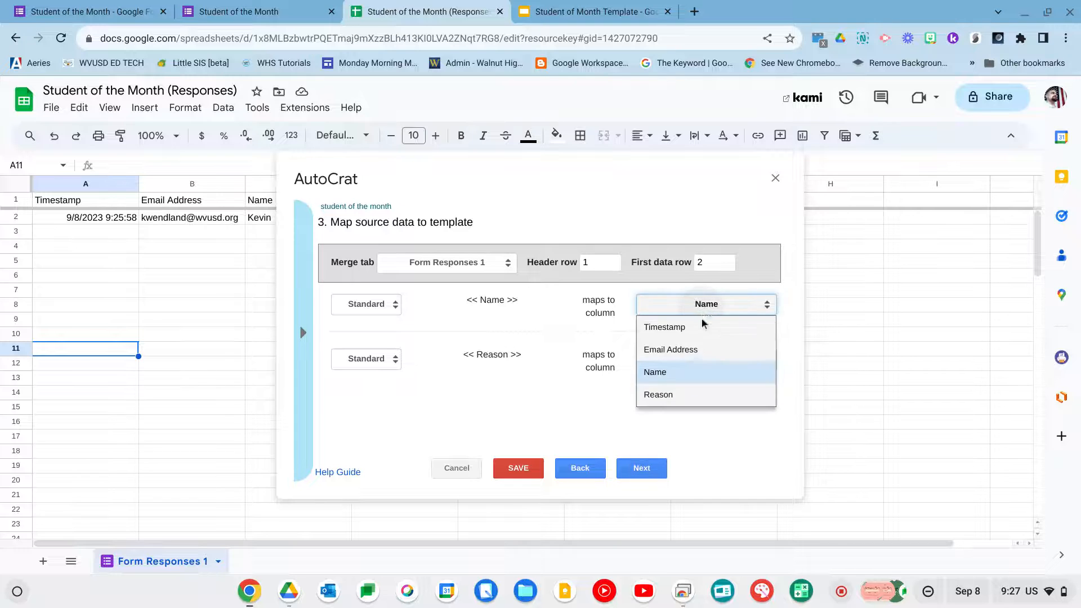
click(691, 381)
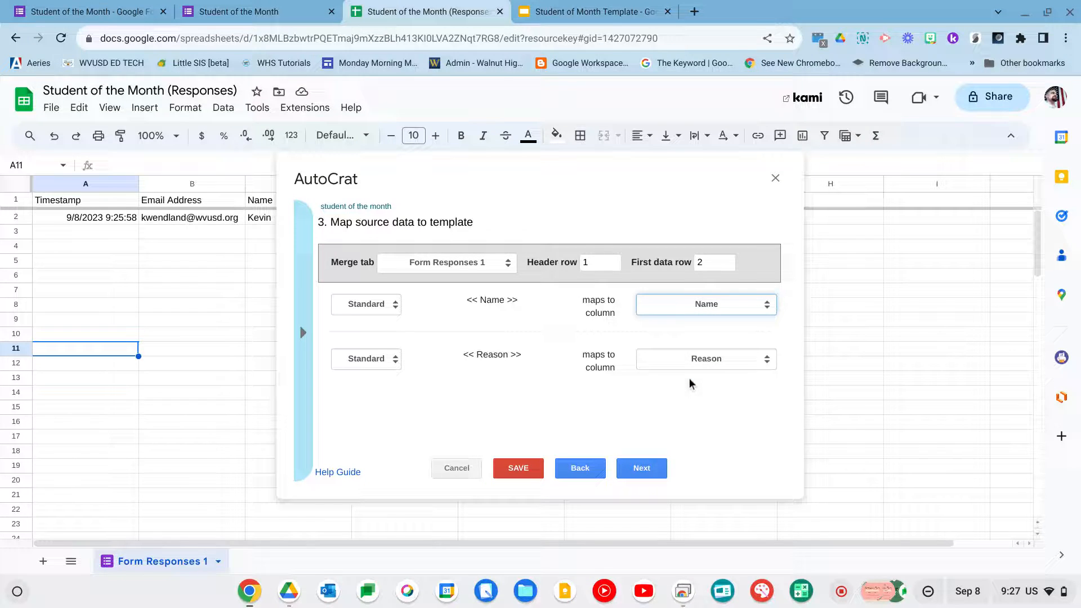
click(642, 468)
- Set the output file name to "student of the month <<Name>>", using the copied Name tag
click(508, 269)
text(student of the monmt)
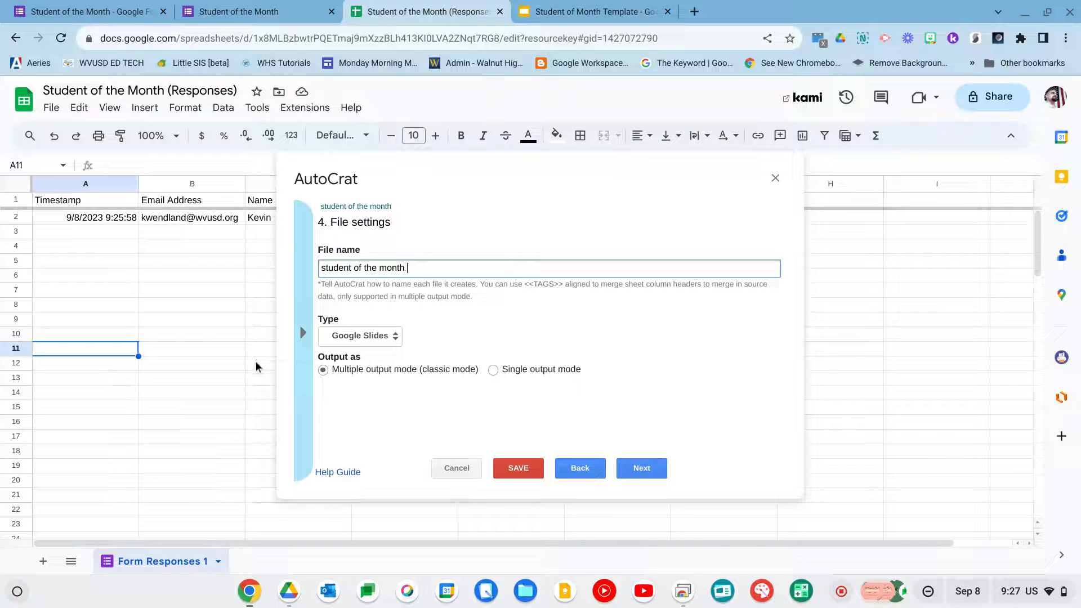
click(303, 369)
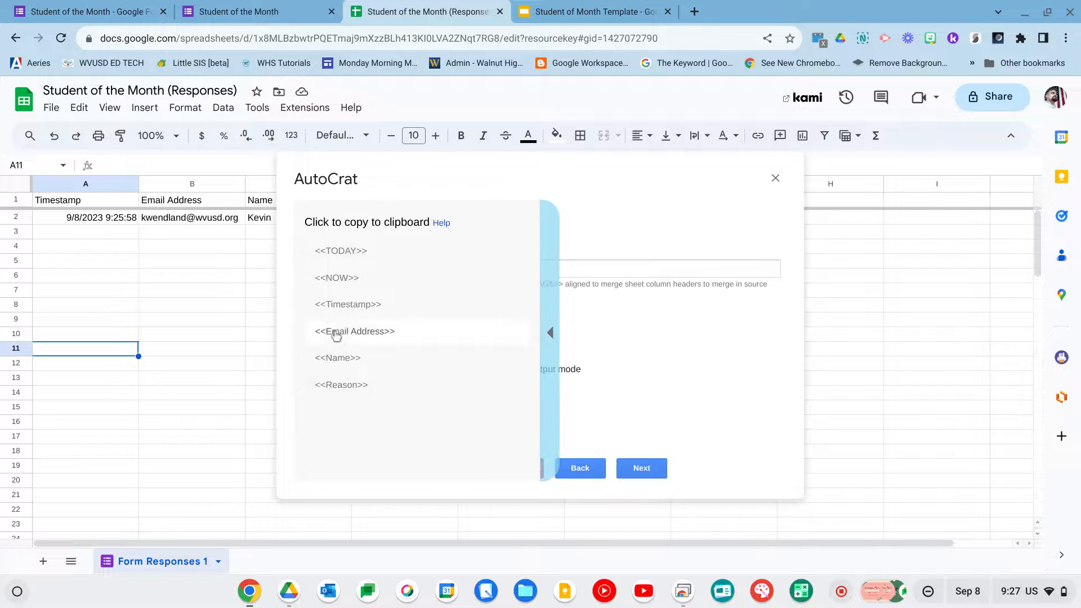
click(338, 362)
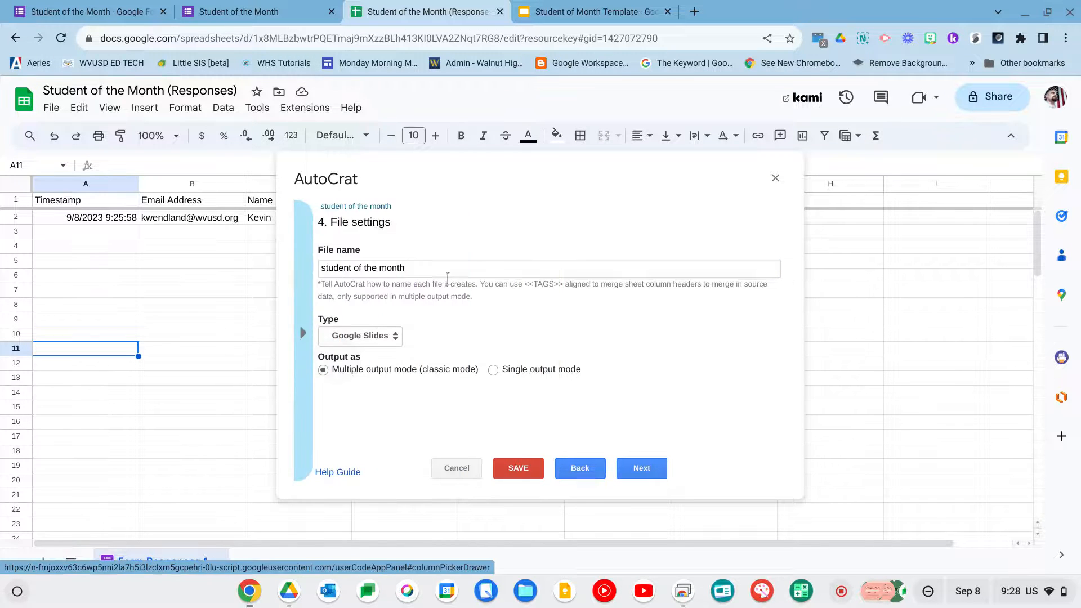
click(454, 265)
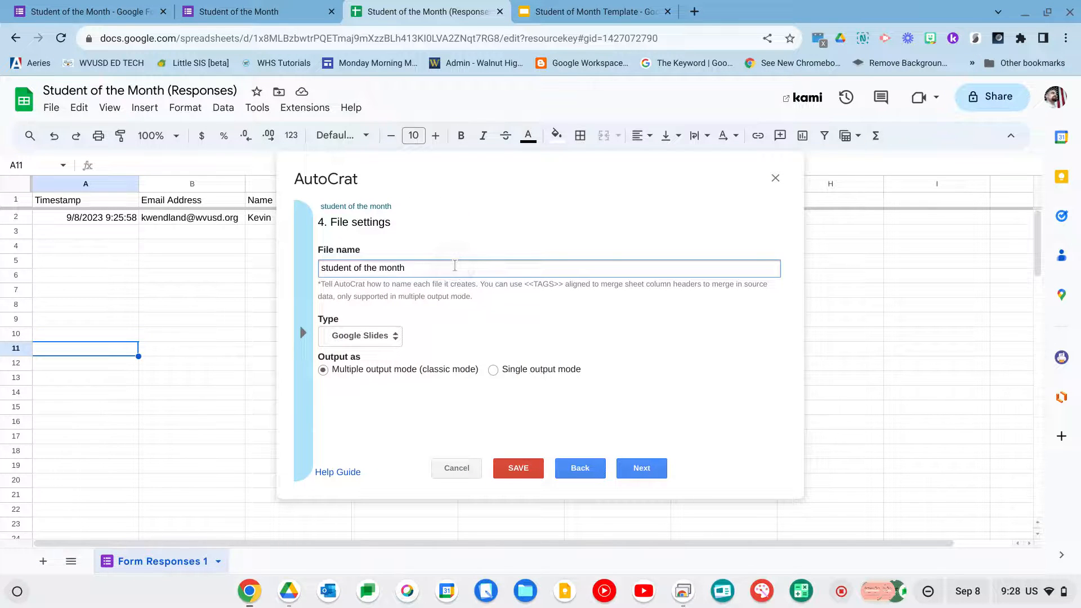
text(<<Name>>)
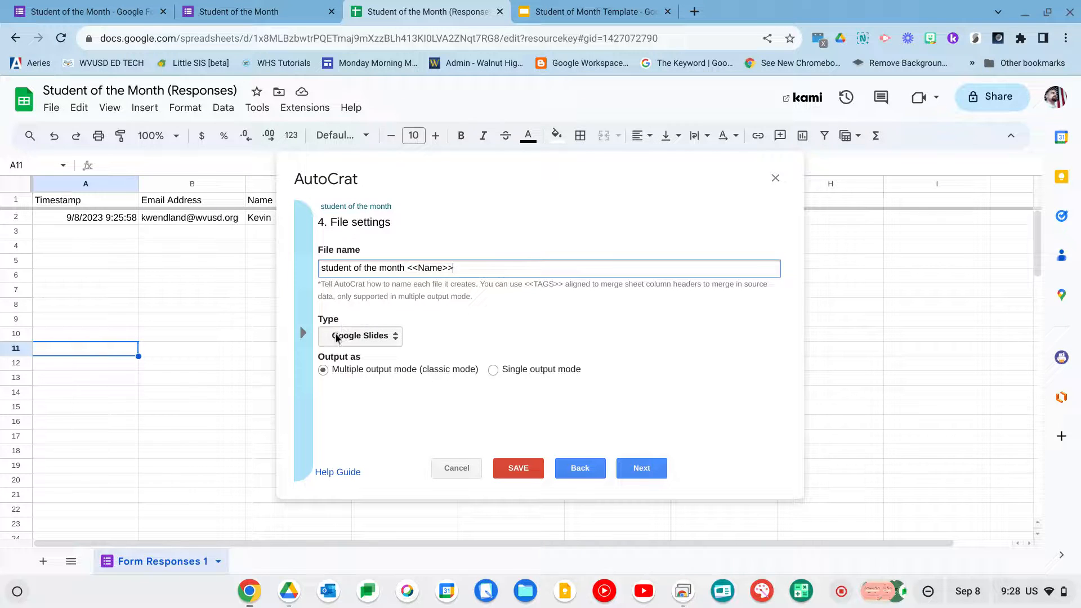
click(304, 352)
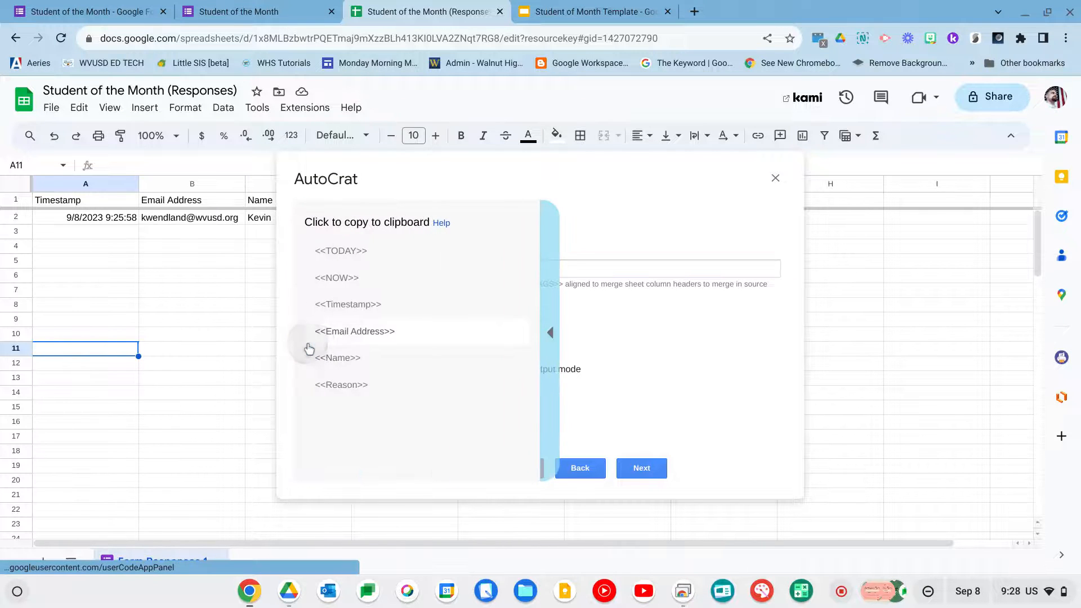
click(547, 334)
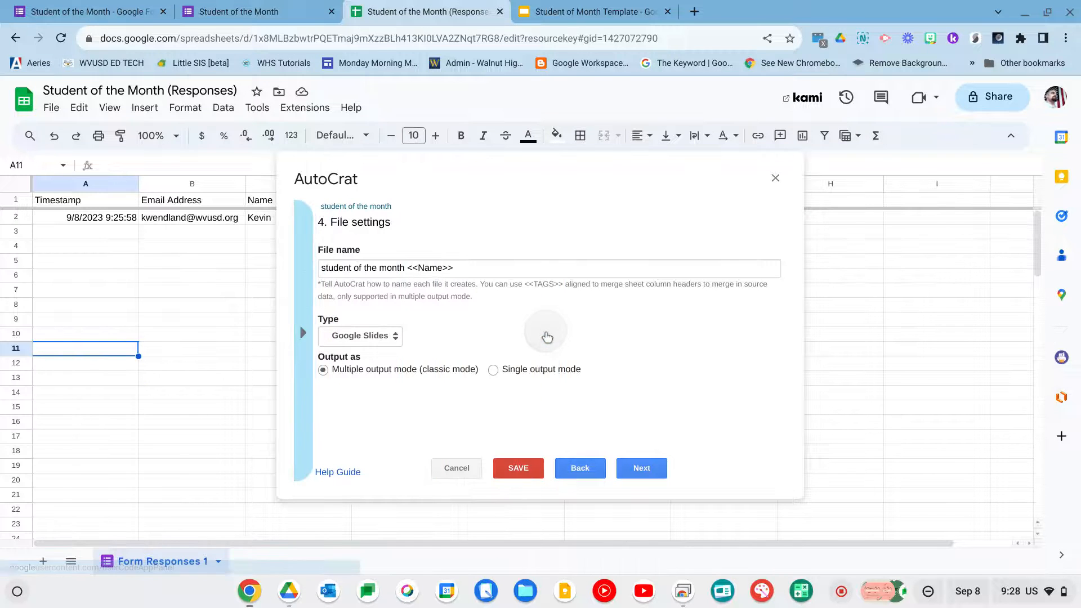
- Set the output file type to PDF and accept the file settings
click(391, 341)
click(381, 385)
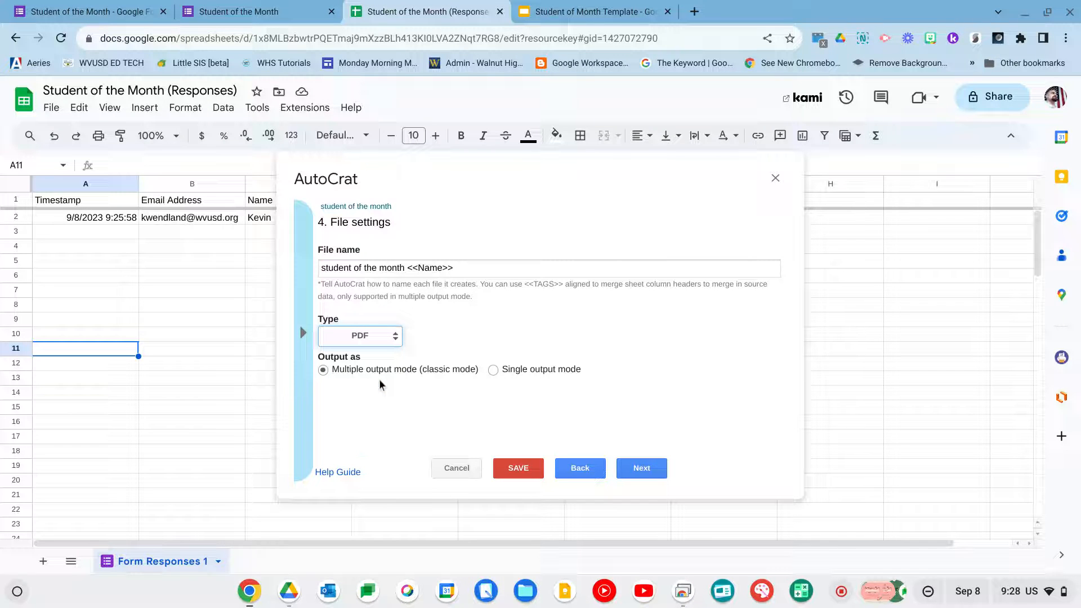
click(652, 477)
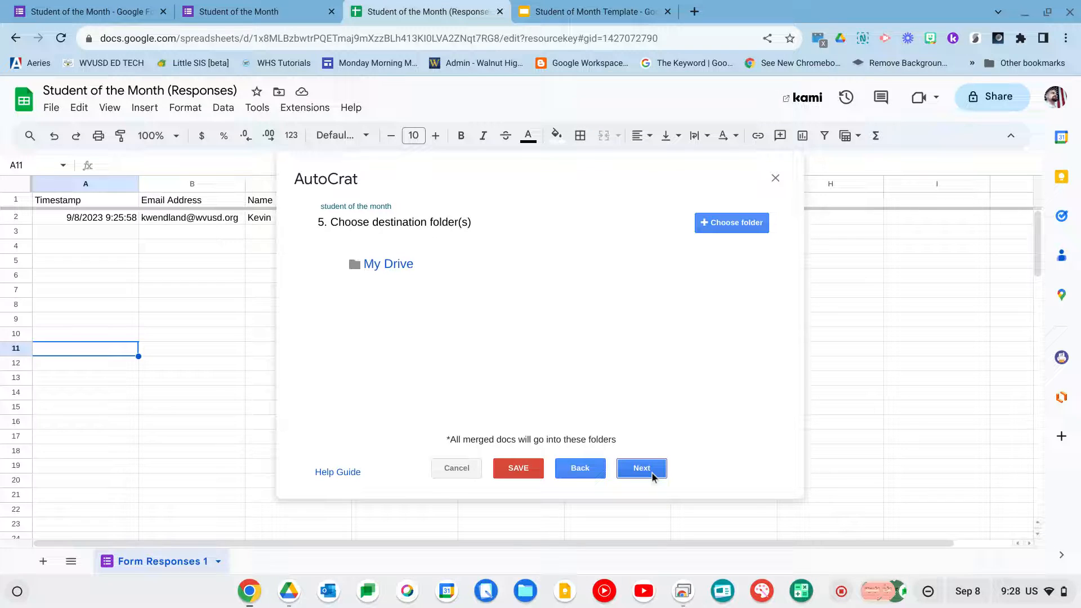
- Switch to Google Drive and create a new folder named "student of the month"
click(289, 593)
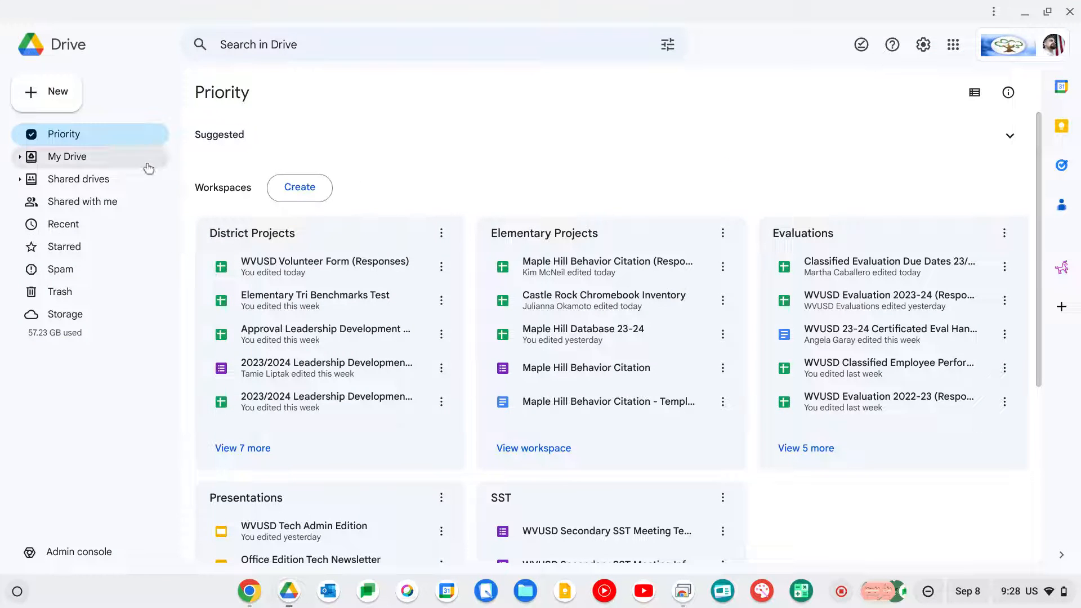
click(64, 110)
click(79, 88)
text(student of)
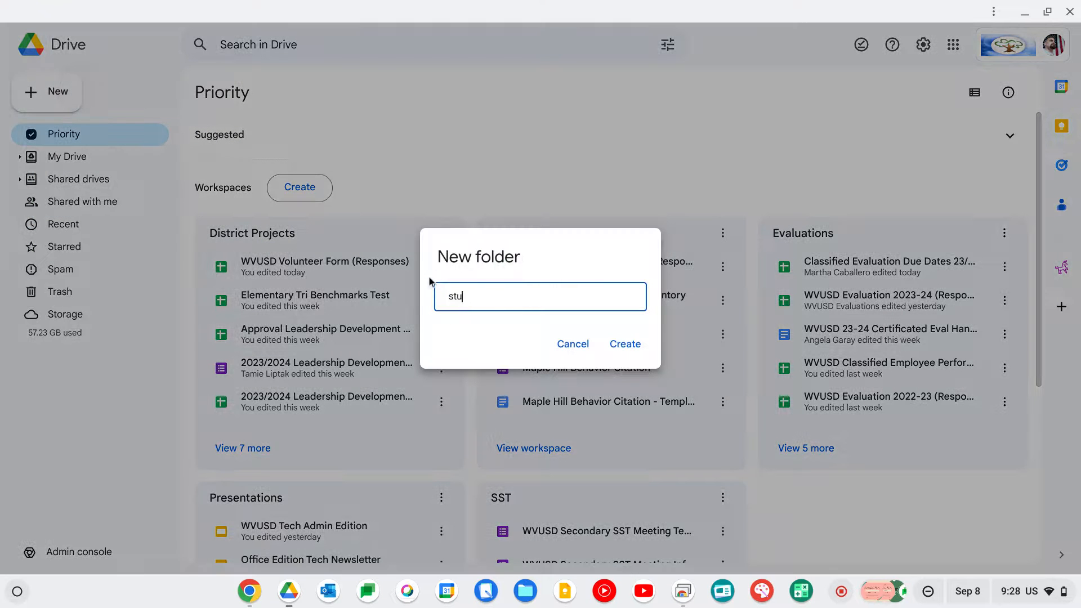
text( the month)
click(626, 351)
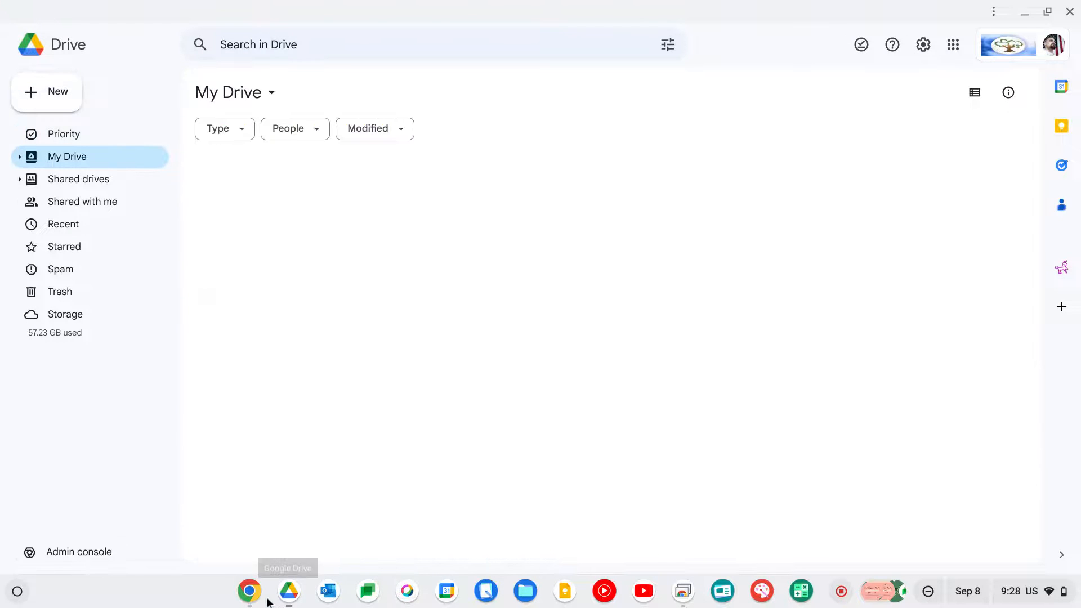
- Return to the merge job in Chrome and replace My Drive with the "student of the month" folder as destination
click(252, 597)
click(730, 225)
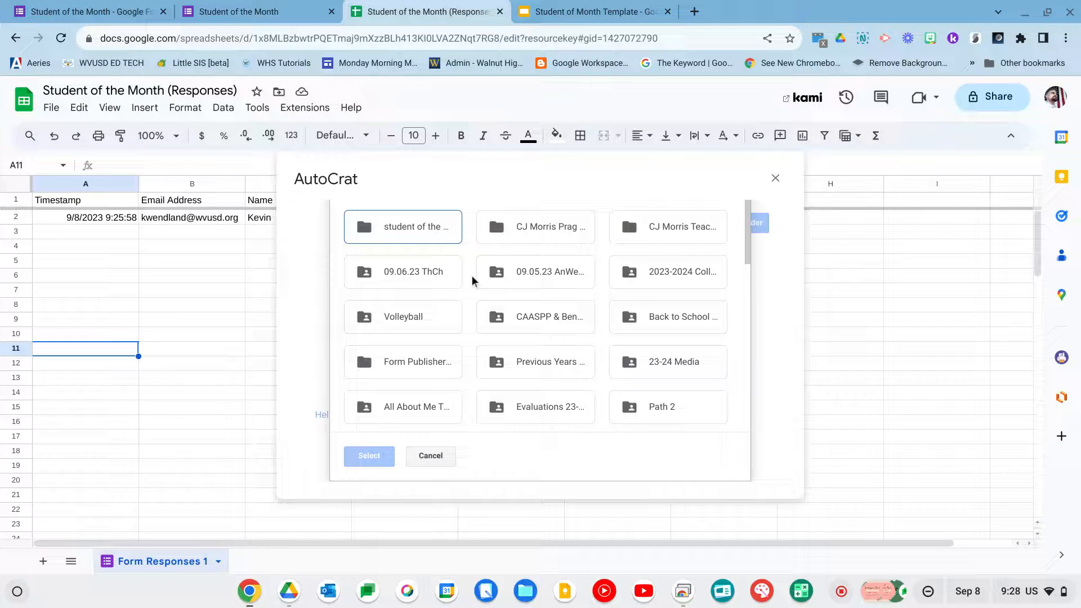
click(427, 236)
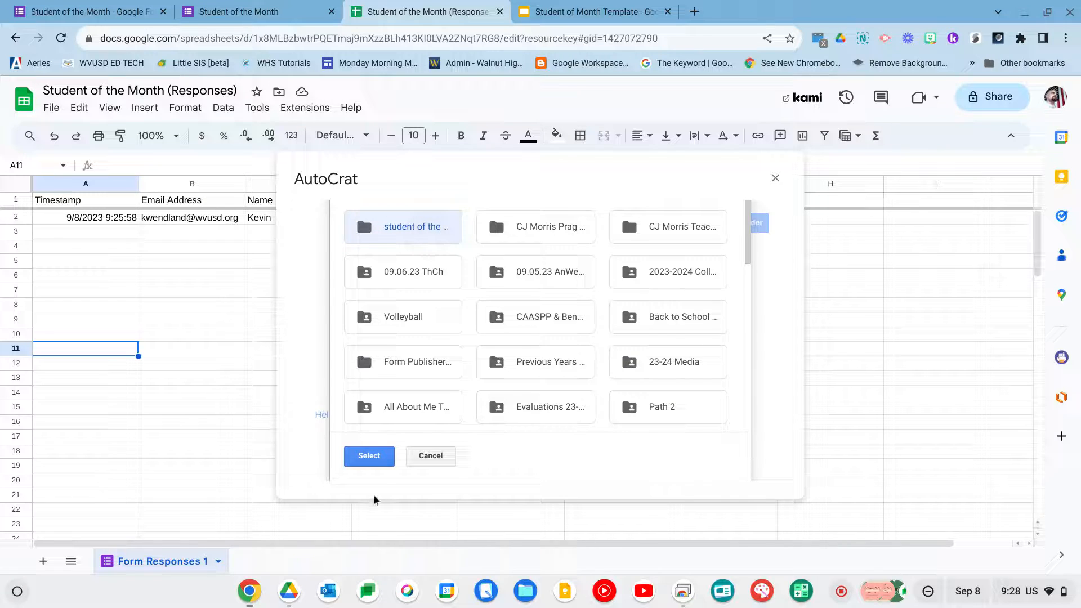
click(372, 457)
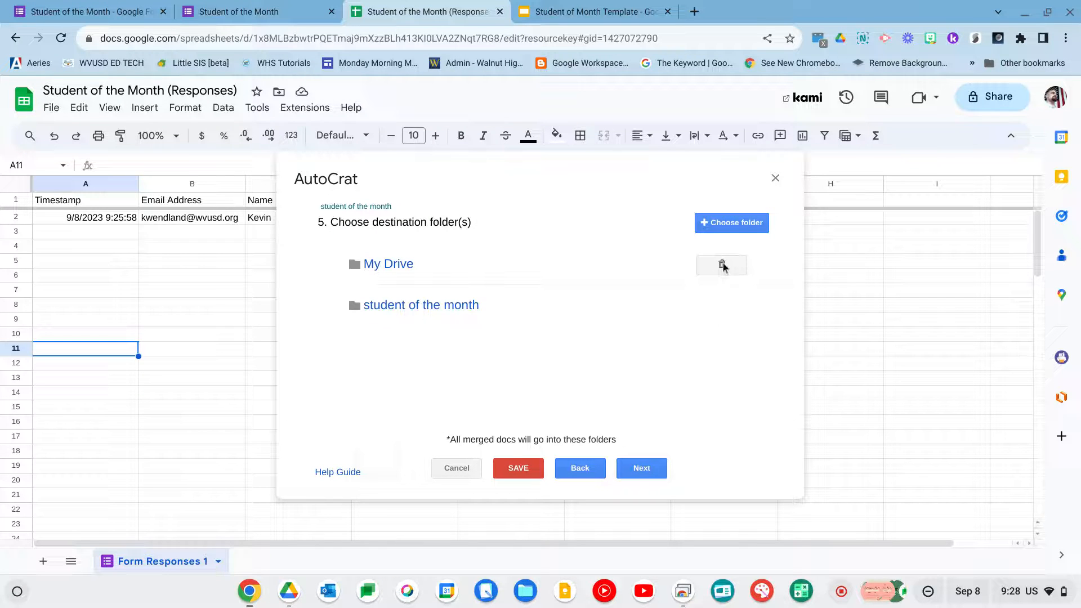
click(730, 264)
click(750, 326)
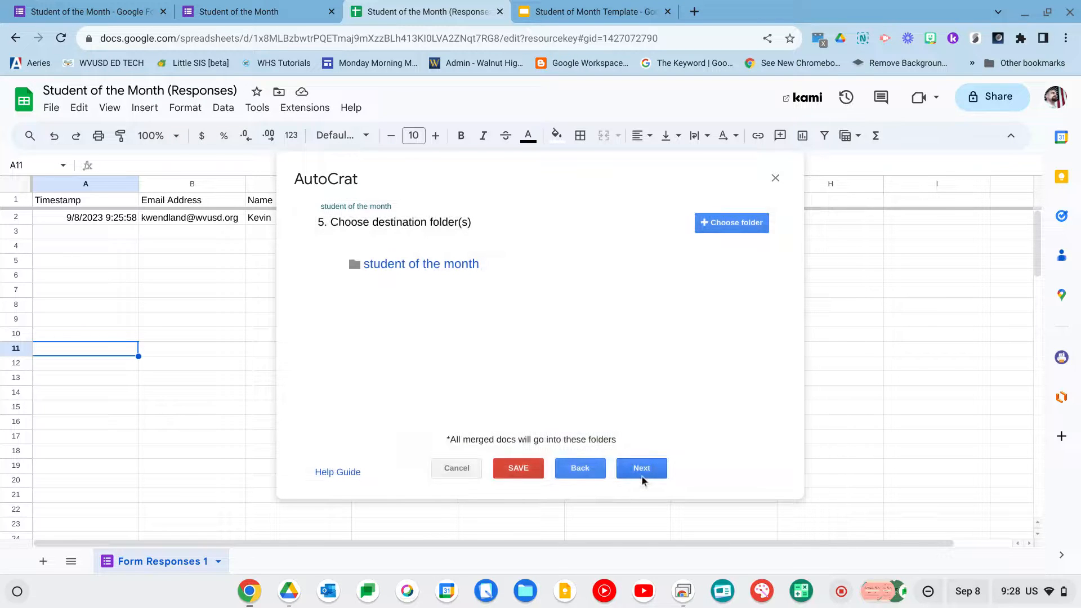
click(641, 474)
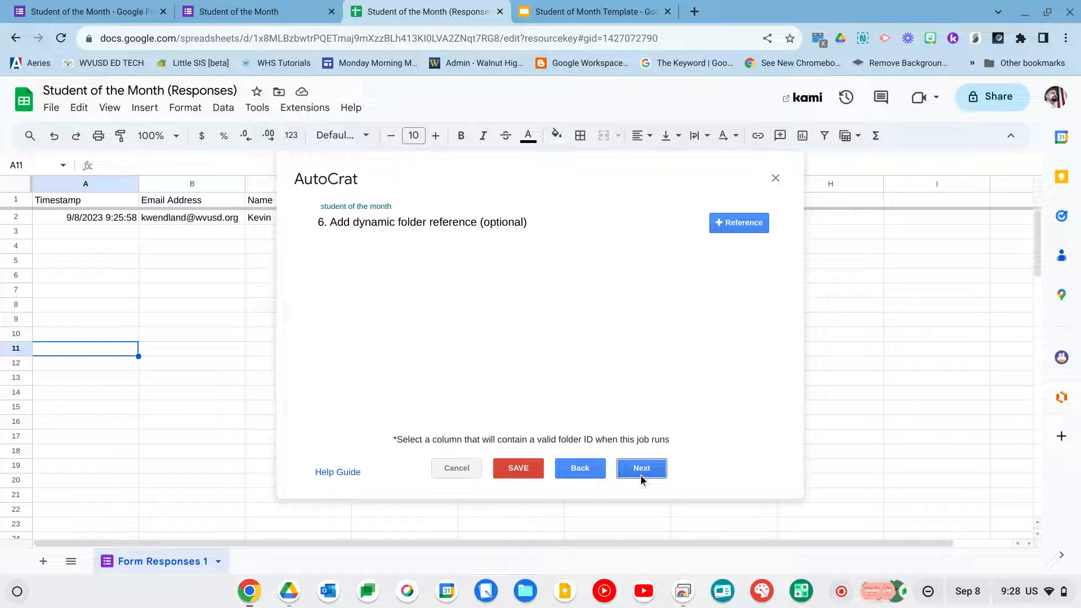
- Skip the dynamic folder reference and add a merge condition requiring Timestamp to be NOT NULL
click(640, 475)
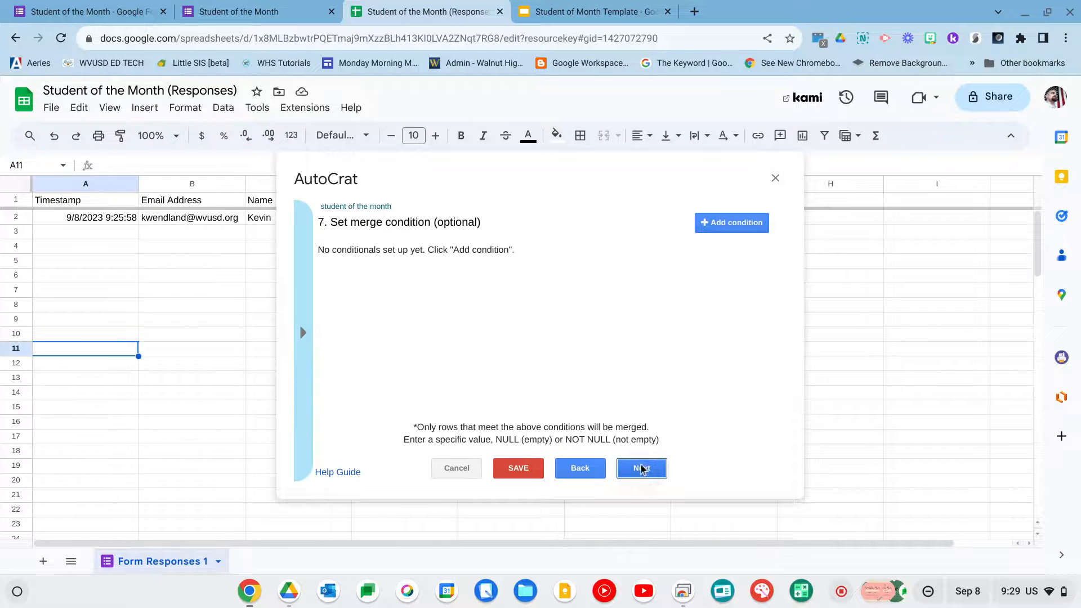
click(744, 226)
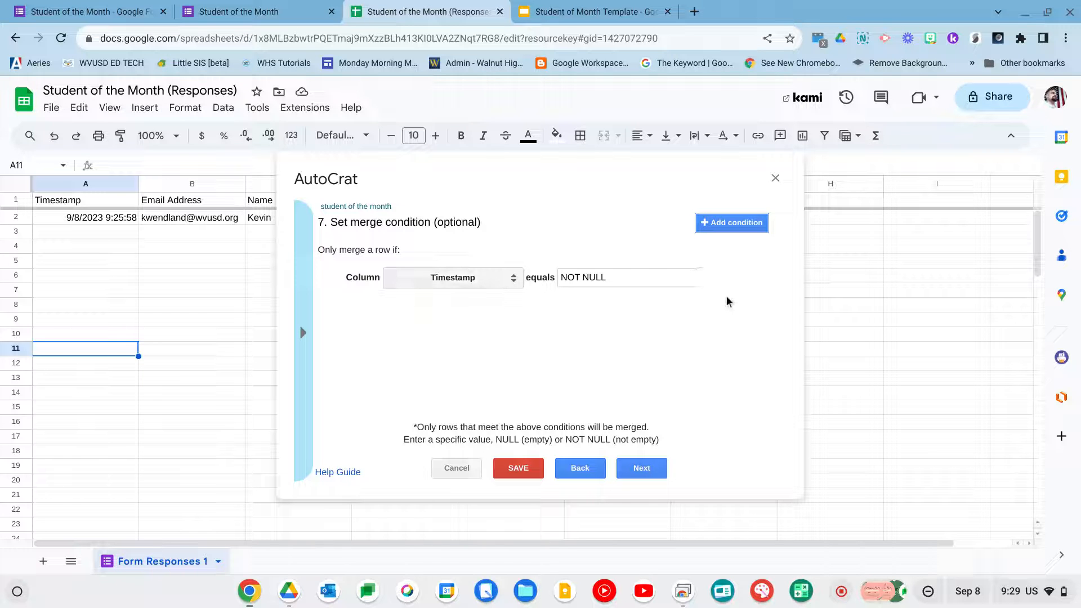
- Remove the Timestamp merge condition and proceed to the document sharing and email settings
click(712, 278)
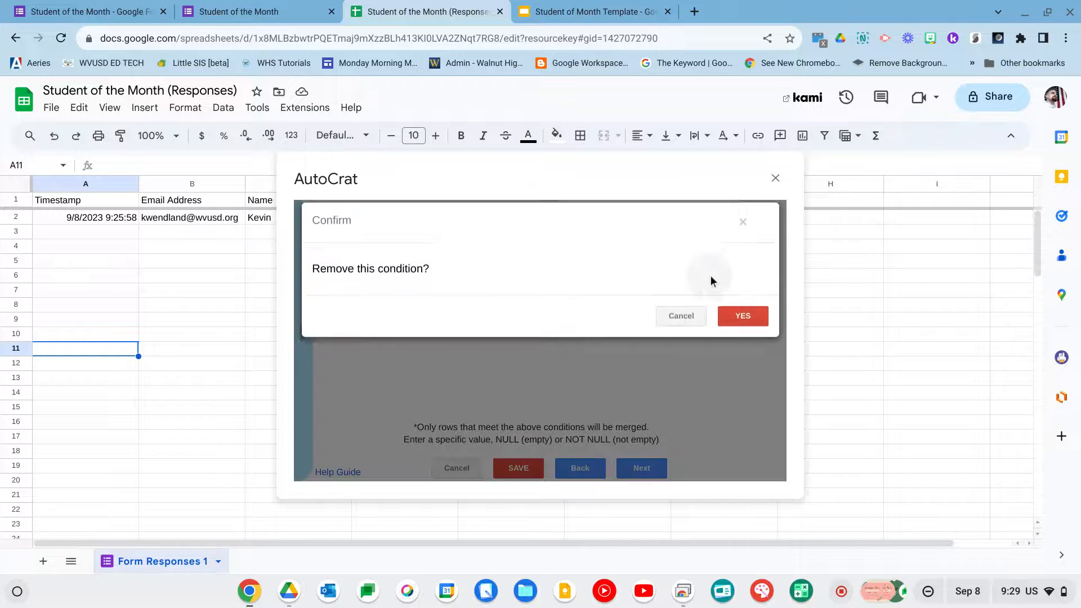
click(750, 331)
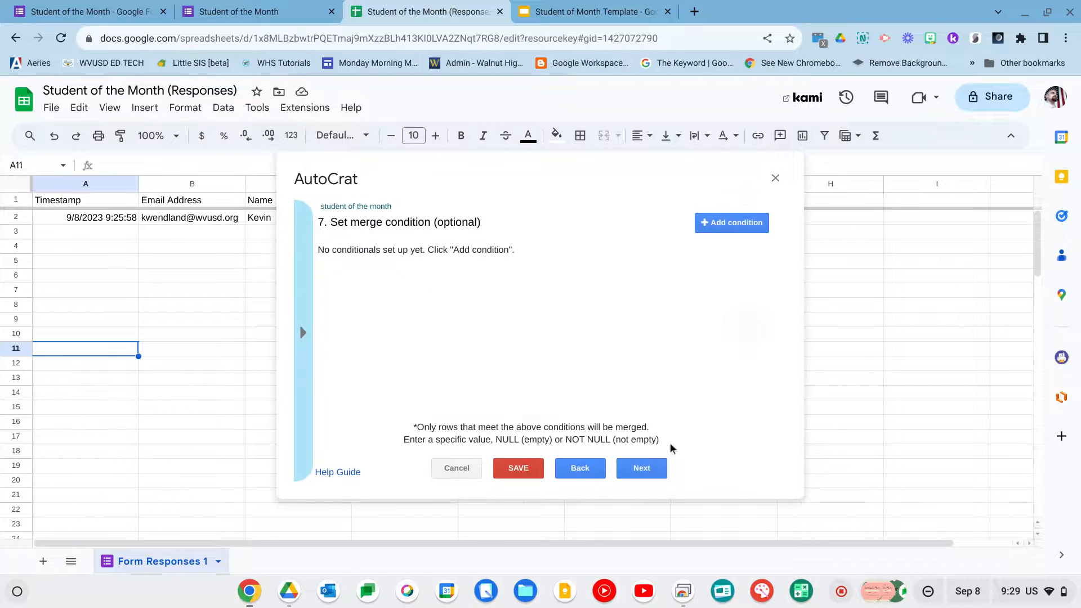
click(640, 470)
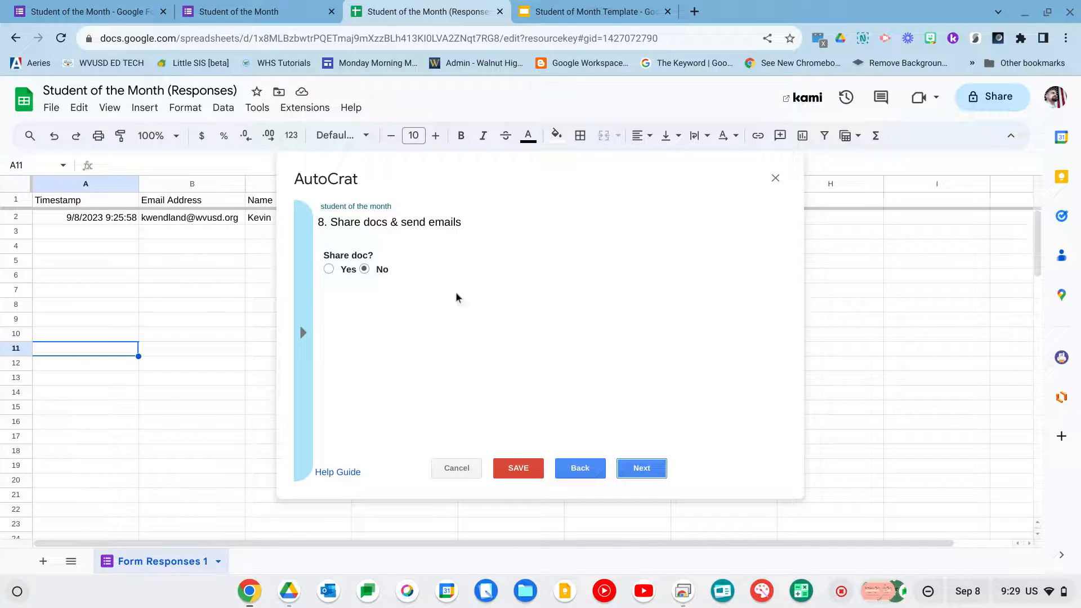
- Turn on document sharing and examine its file format, re-share, no-reply address and email message options
click(329, 269)
scroll(616, 310, down, 3)
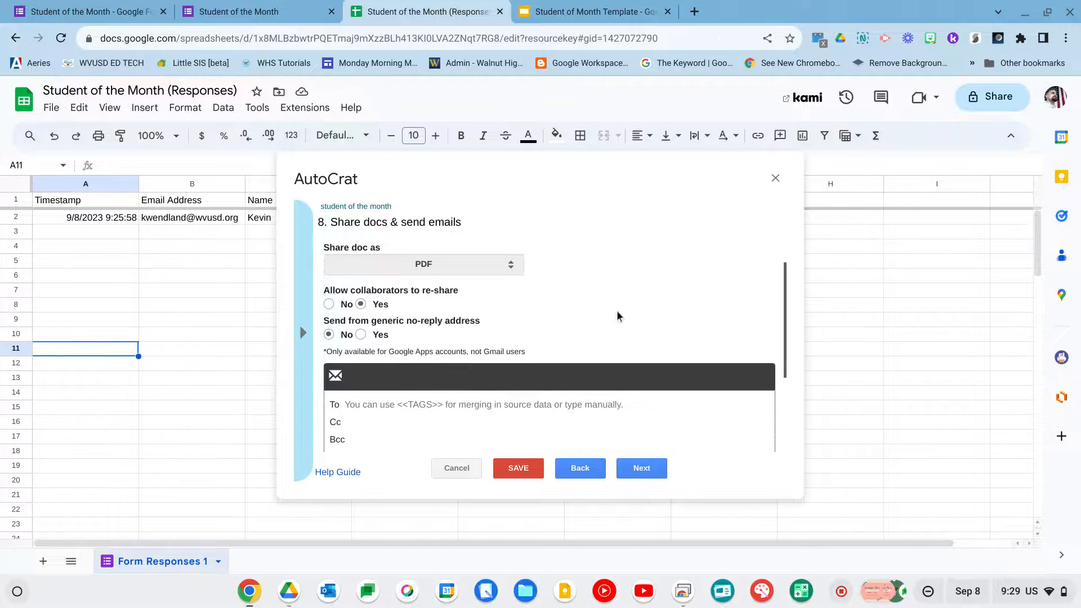
scroll(616, 310, up, 3)
click(512, 309)
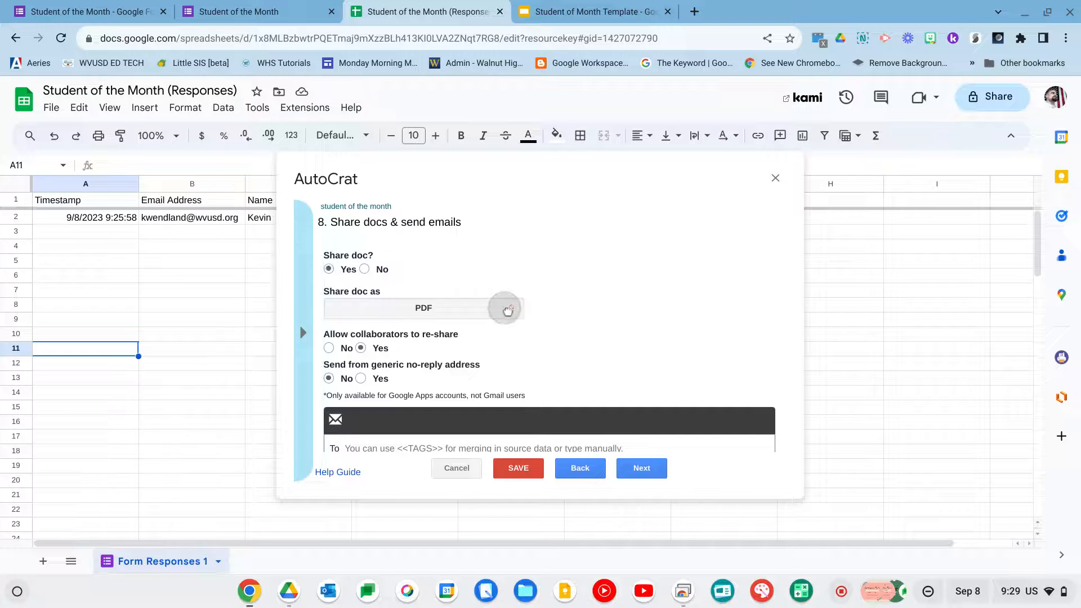
scroll(584, 310, down, 3)
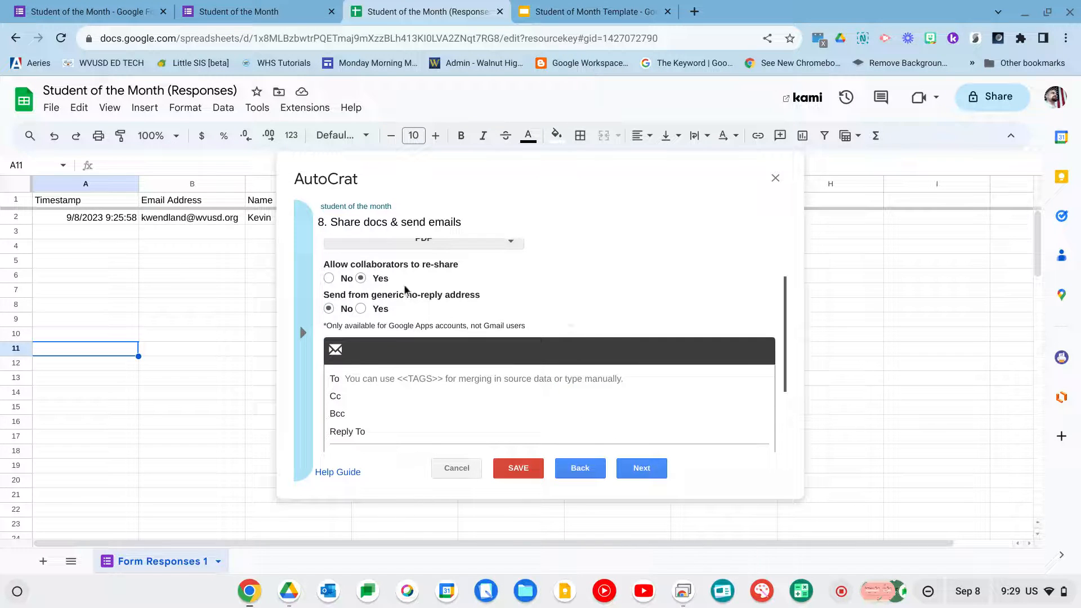
scroll(414, 316, down, 2)
scroll(414, 320, down, 1)
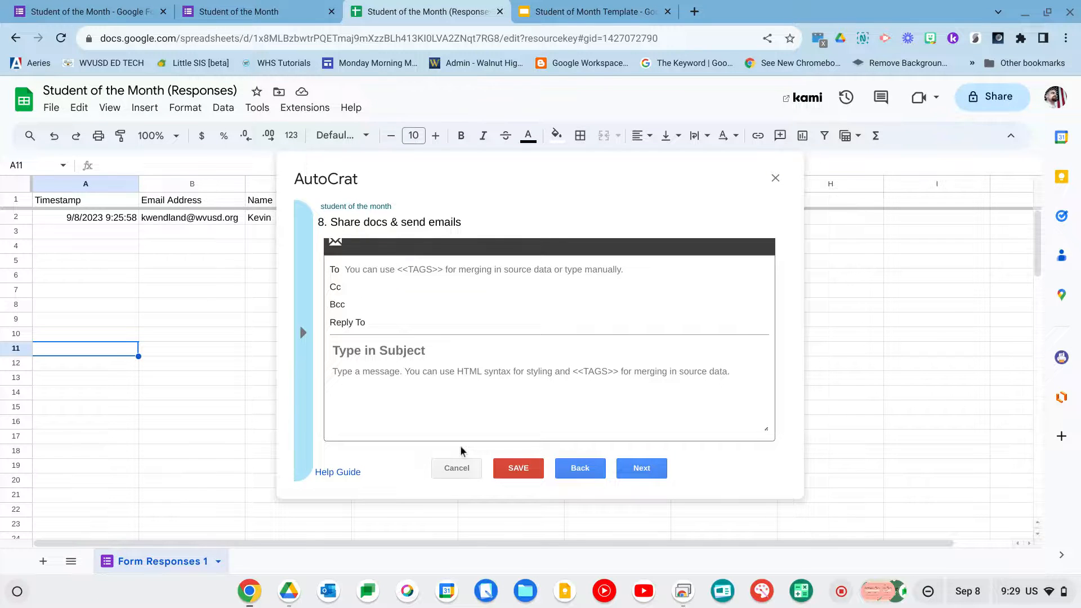
scroll(460, 444, up, 4)
- Set document sharing to No, keep the form and time triggers off, and save the merge job
click(365, 269)
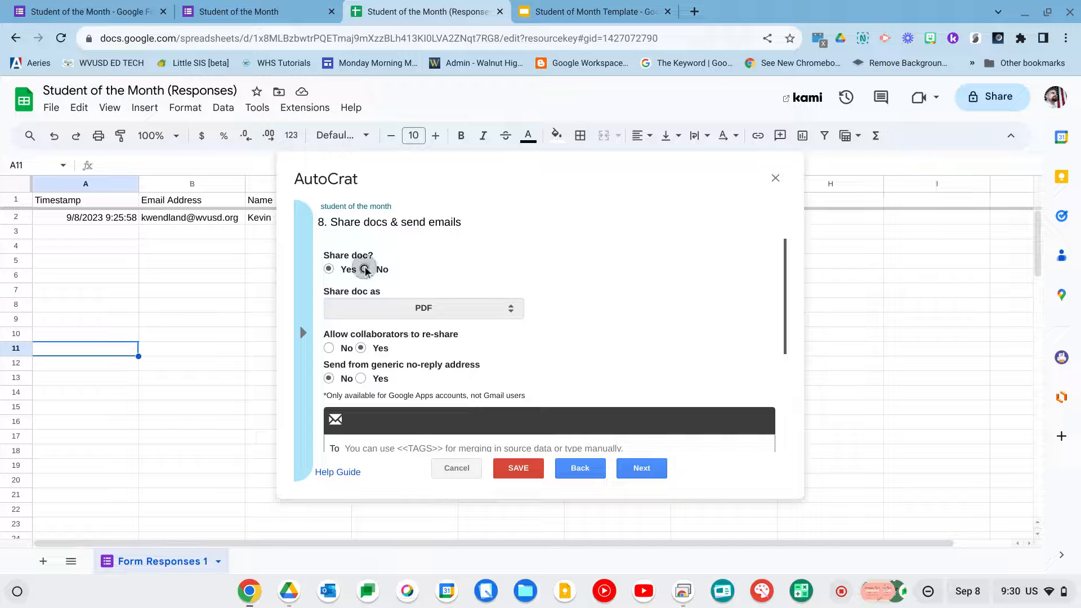
click(625, 462)
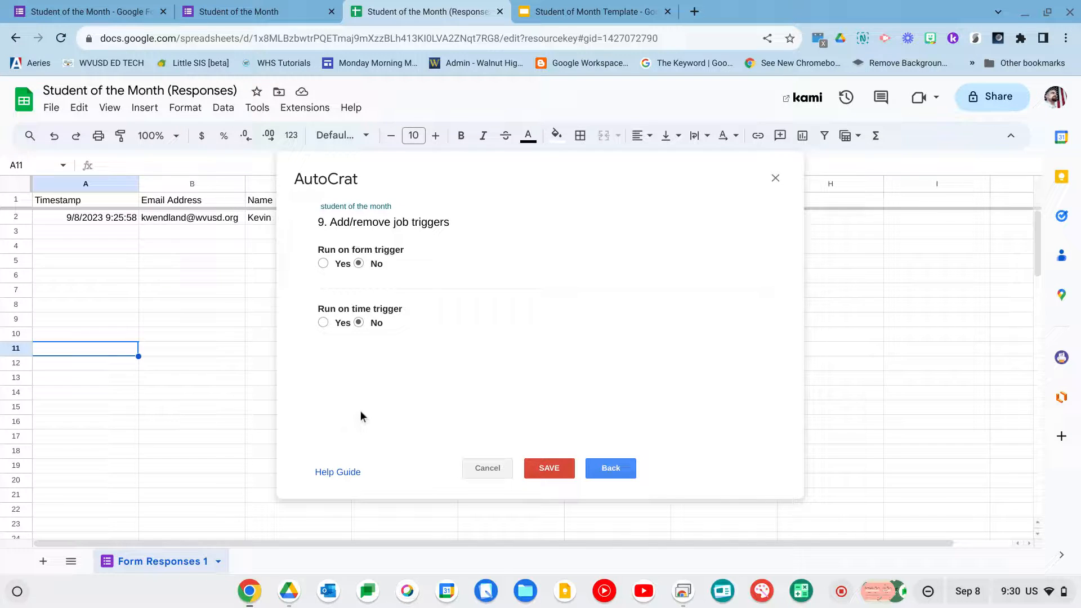
click(546, 469)
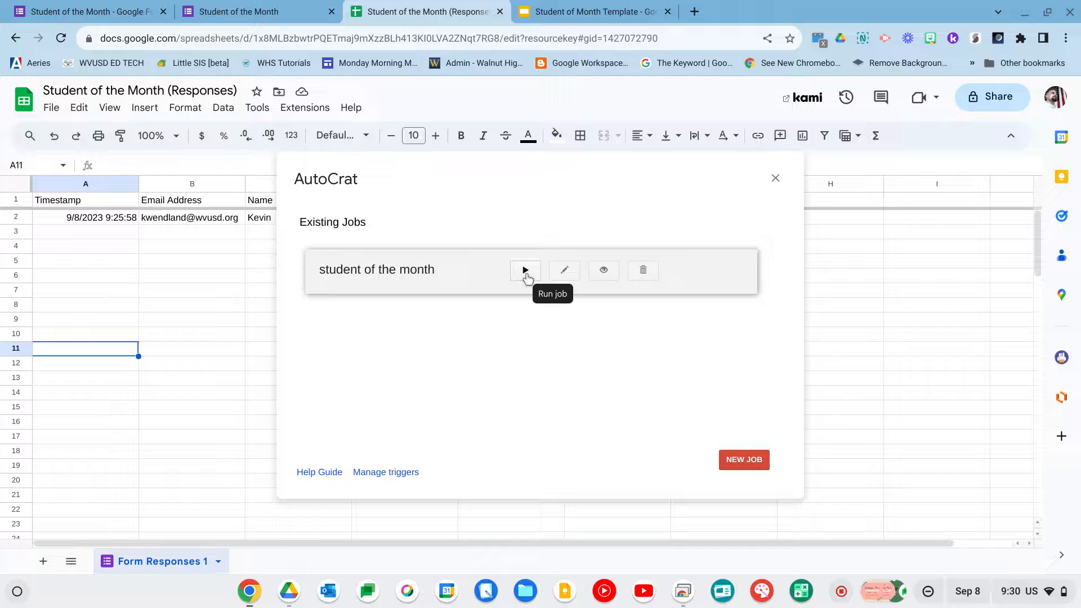
- Generate a preview of the "student of the month" job for the first mergeable row and open the preview PDF
click(604, 272)
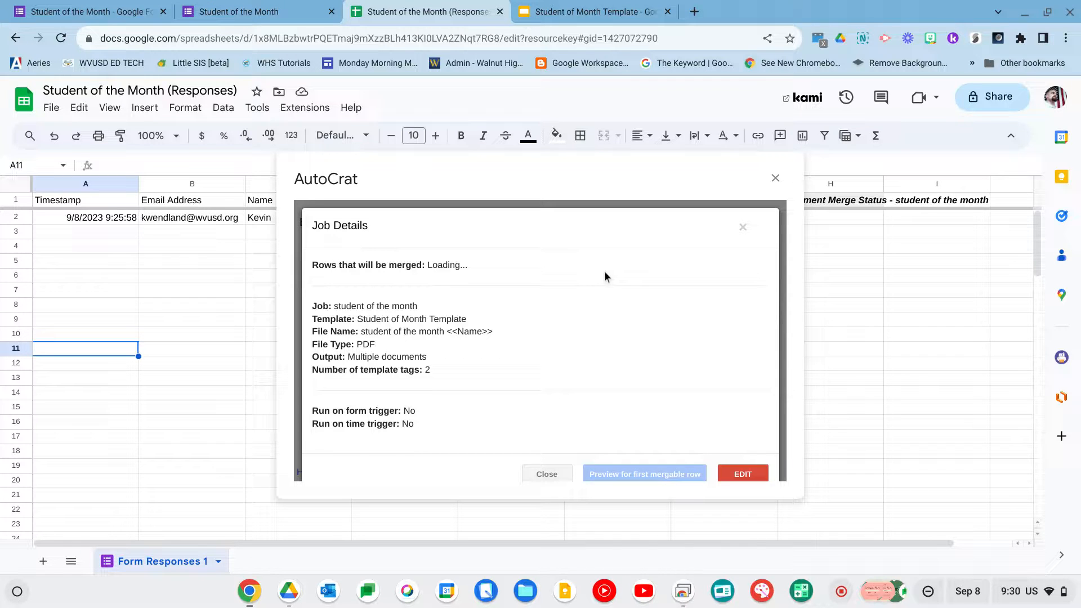
click(615, 475)
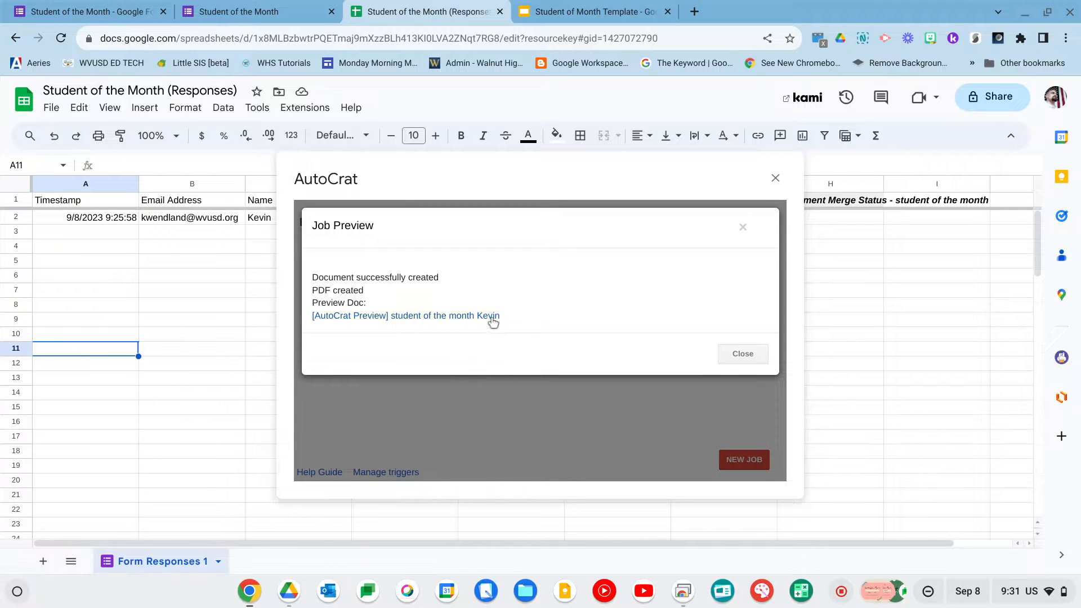
click(493, 318)
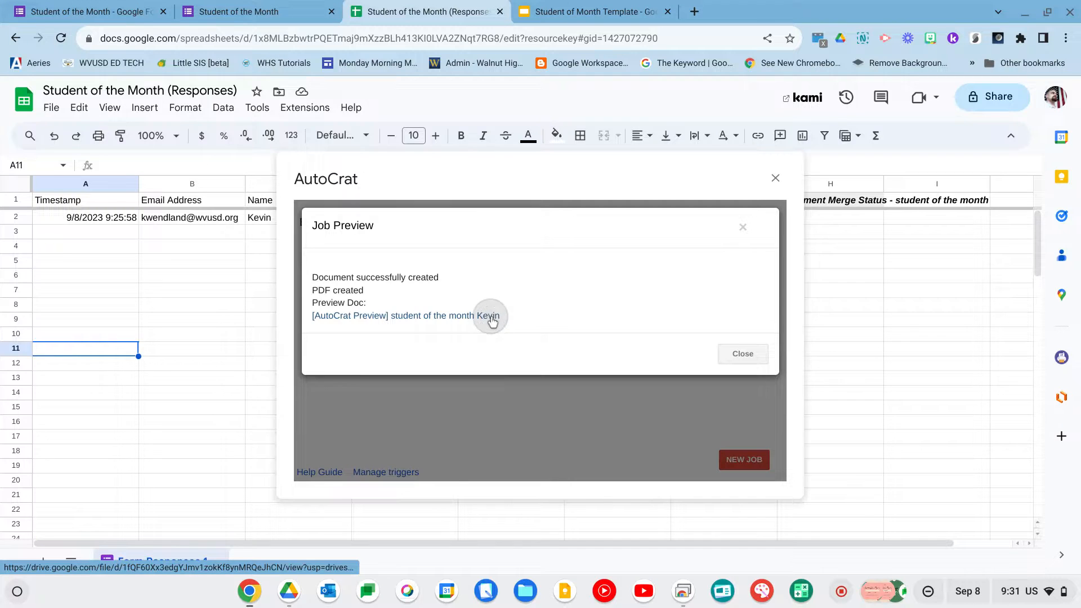